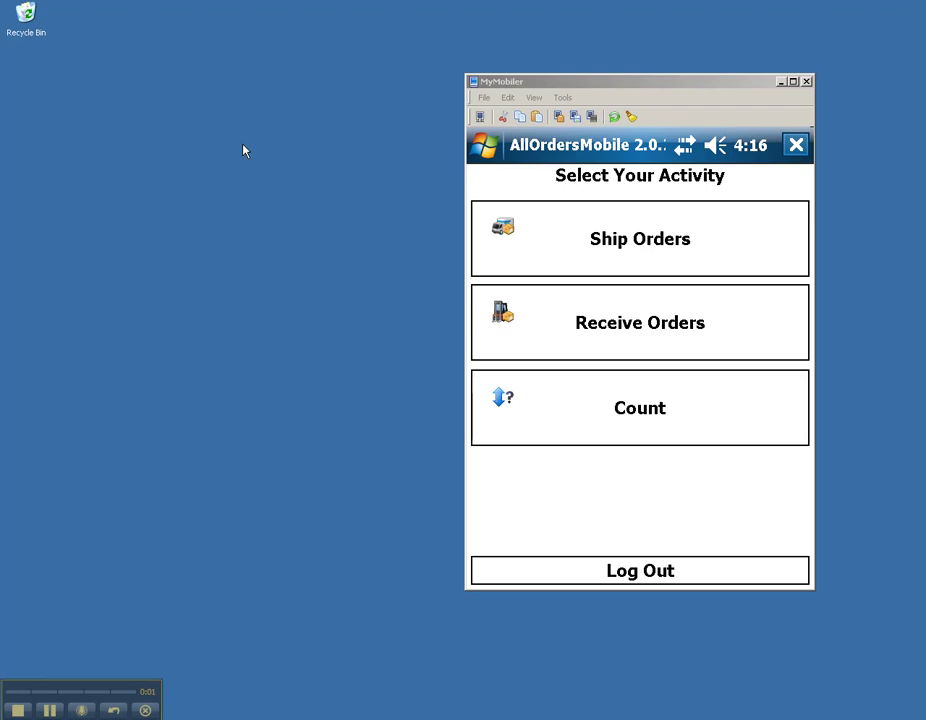
Step: Start the Ship Orders activity from the Select Your Activity screen
{"action": "left_click", "coordinate": [561, 232]}
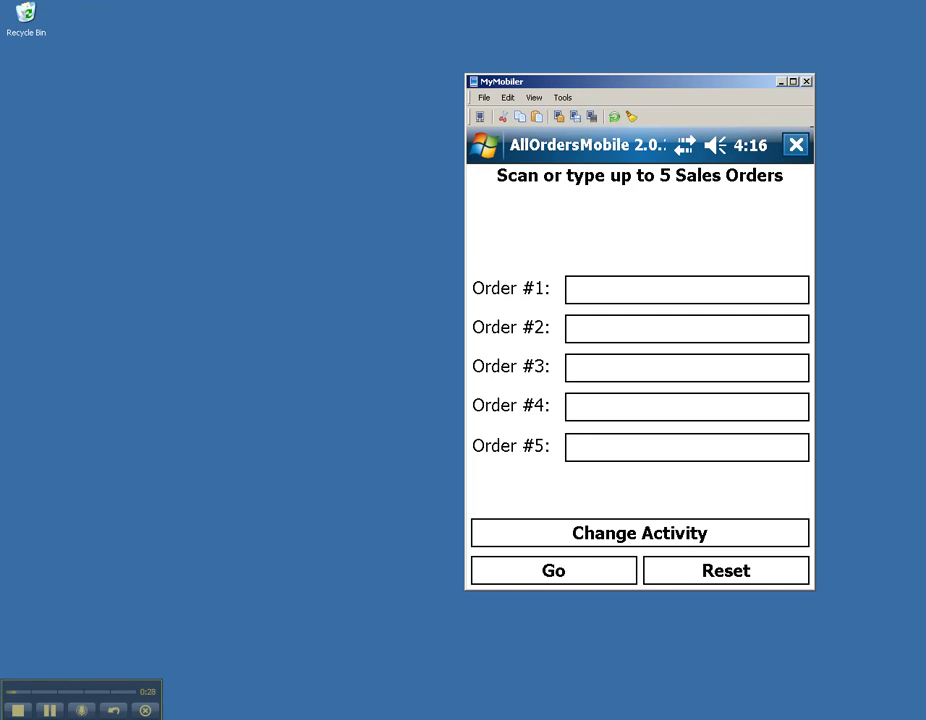
Step: In All Orders, inspect open Candy Shop orders 7058 and 7059, then return to the mobile app
{"action": "left_click", "coordinate": [140, 710]}
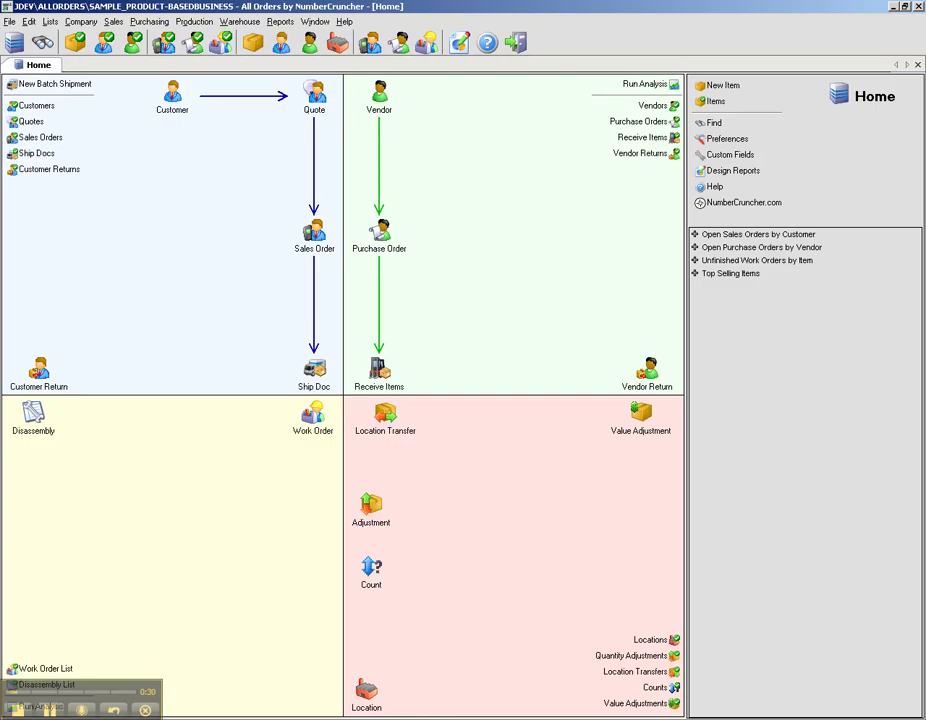
{"action": "left_click", "coordinate": [51, 142]}
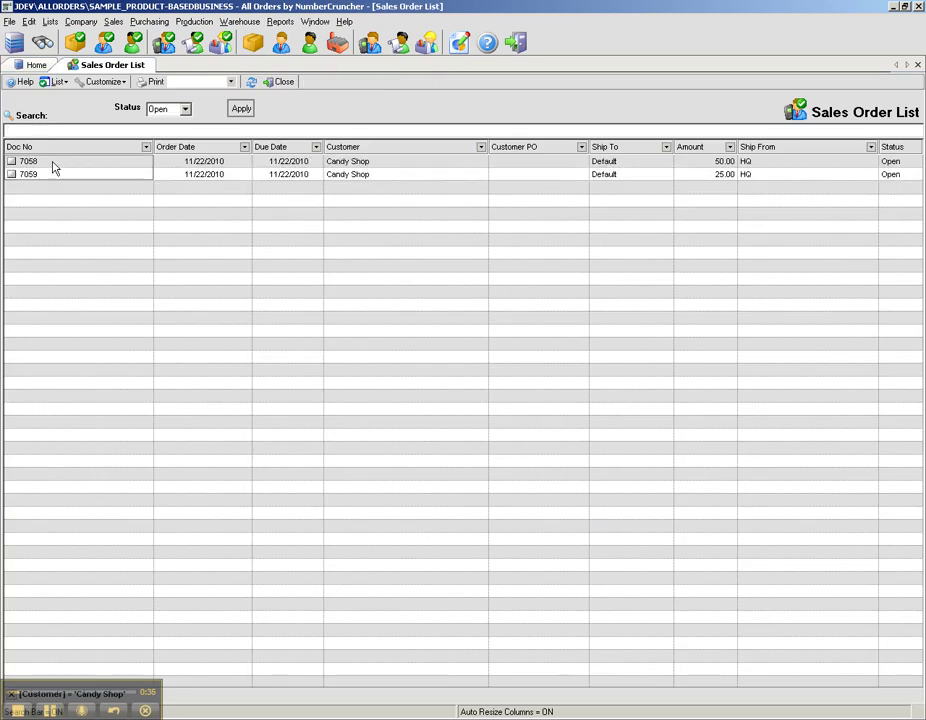
{"action": "left_click", "coordinate": [54, 164]}
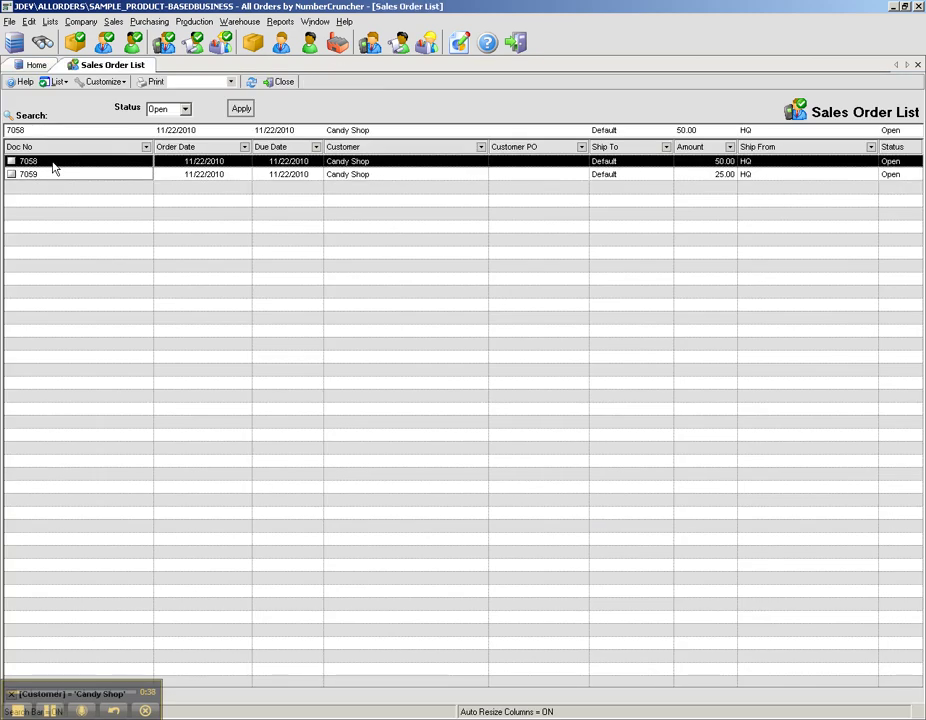
{"action": "left_click", "coordinate": [50, 176]}
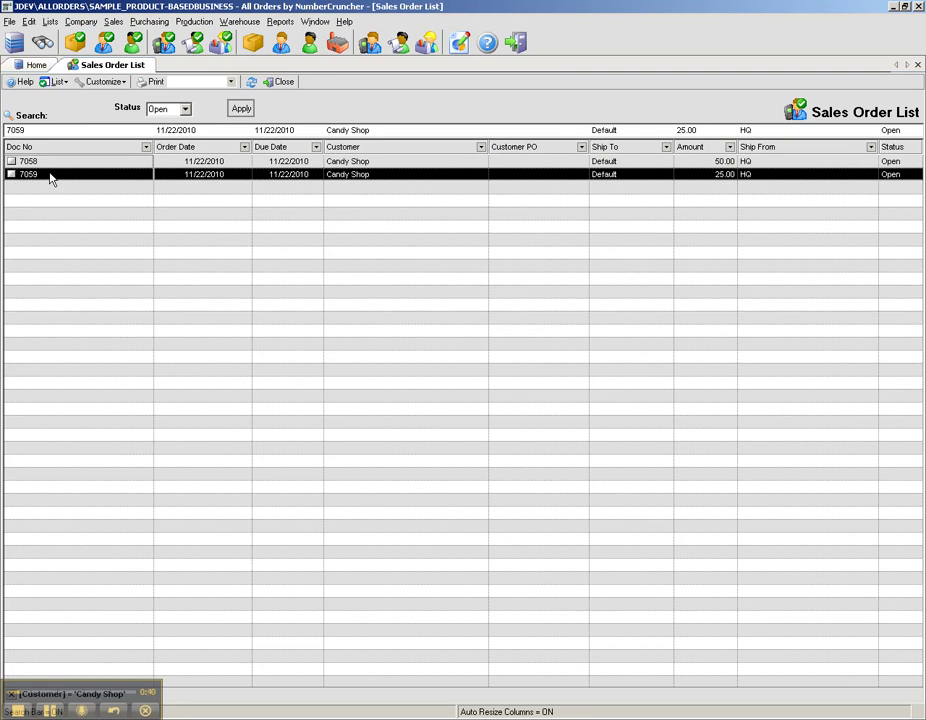
{"action": "key", "text": "alt+Tab"}
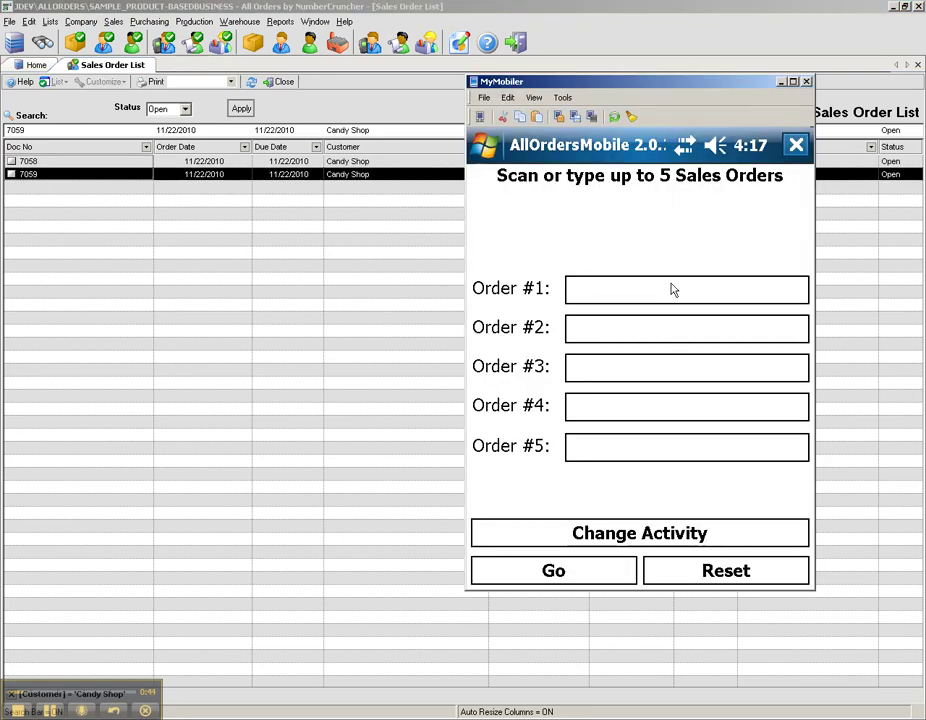
Step: Enter 7058 as Order #1 and 7059 as Order #2, then load them
{"action": "left_click", "coordinate": [664, 292]}
{"action": "type", "text": "7058"}
{"action": "left_click", "coordinate": [652, 330]}
{"action": "type", "text": "7059"}
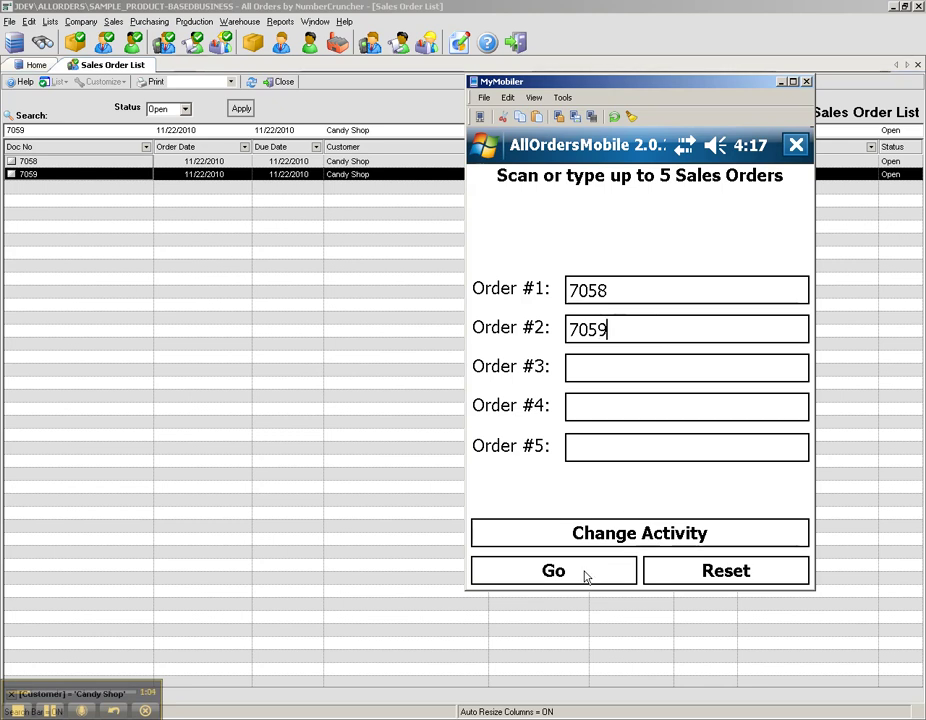
{"action": "left_click", "coordinate": [586, 577]}
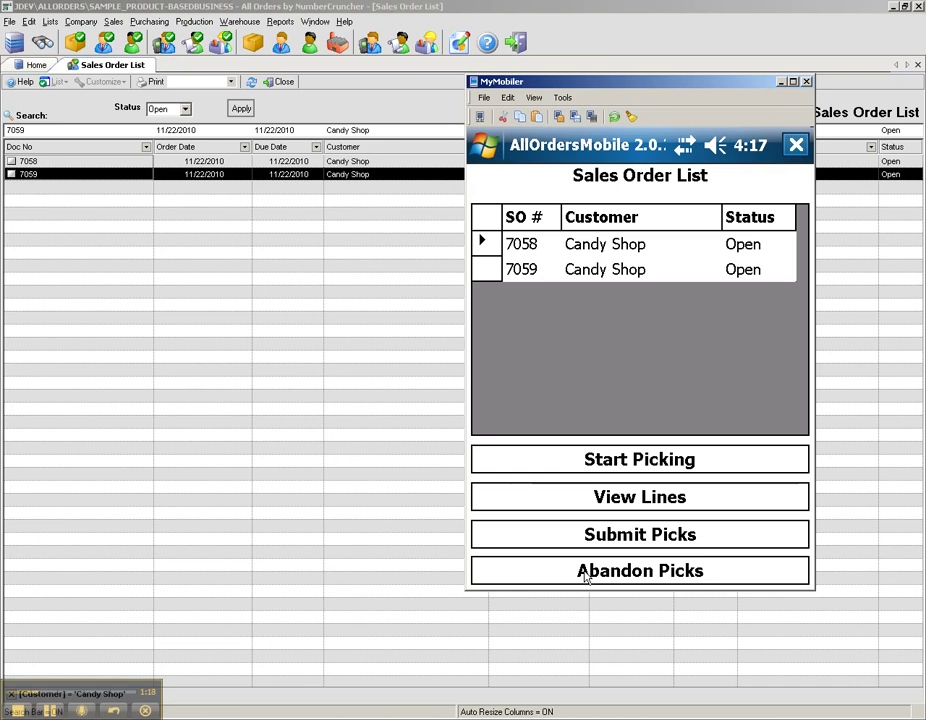
Step: Review order 7059's Gumdrops and Chocolates lines, then start picking from the order list
{"action": "left_click", "coordinate": [484, 267]}
{"action": "left_click", "coordinate": [595, 498]}
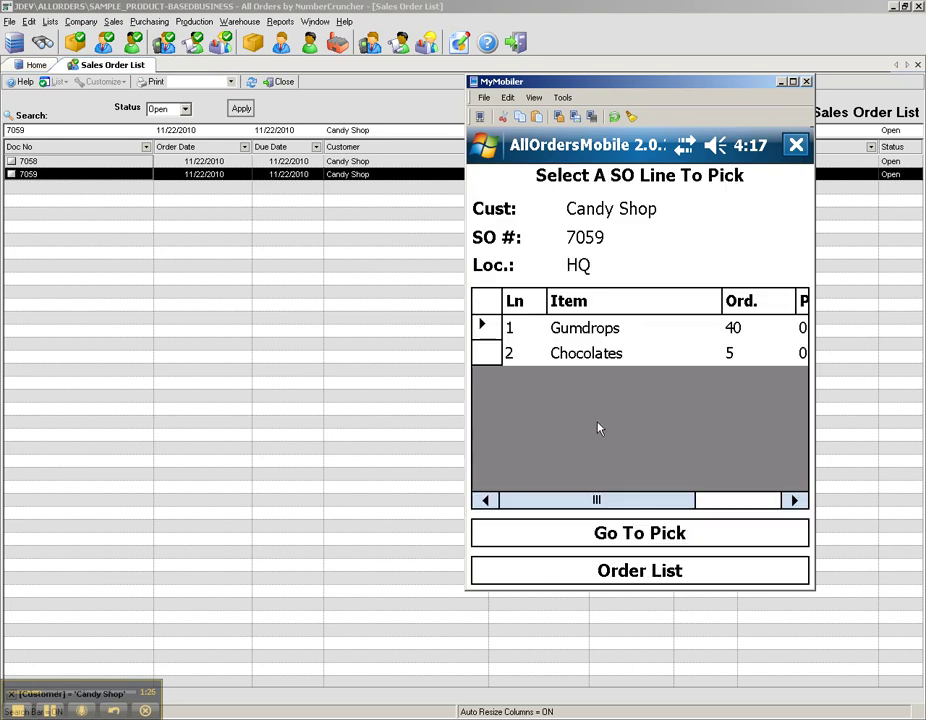
{"action": "left_click", "coordinate": [761, 502]}
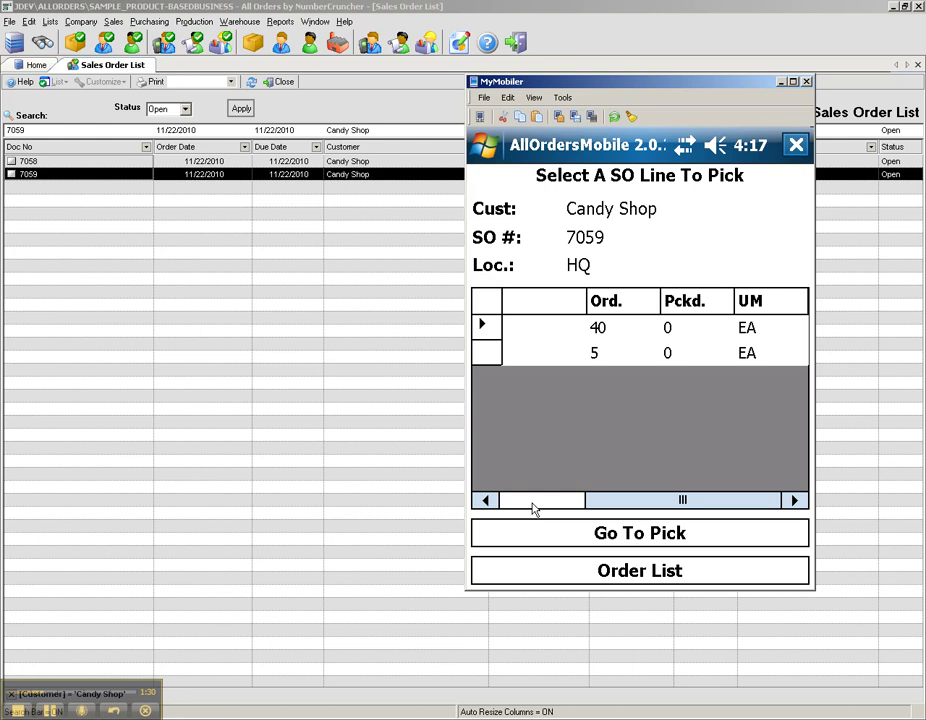
{"action": "left_click", "coordinate": [532, 502]}
{"action": "left_click", "coordinate": [583, 571]}
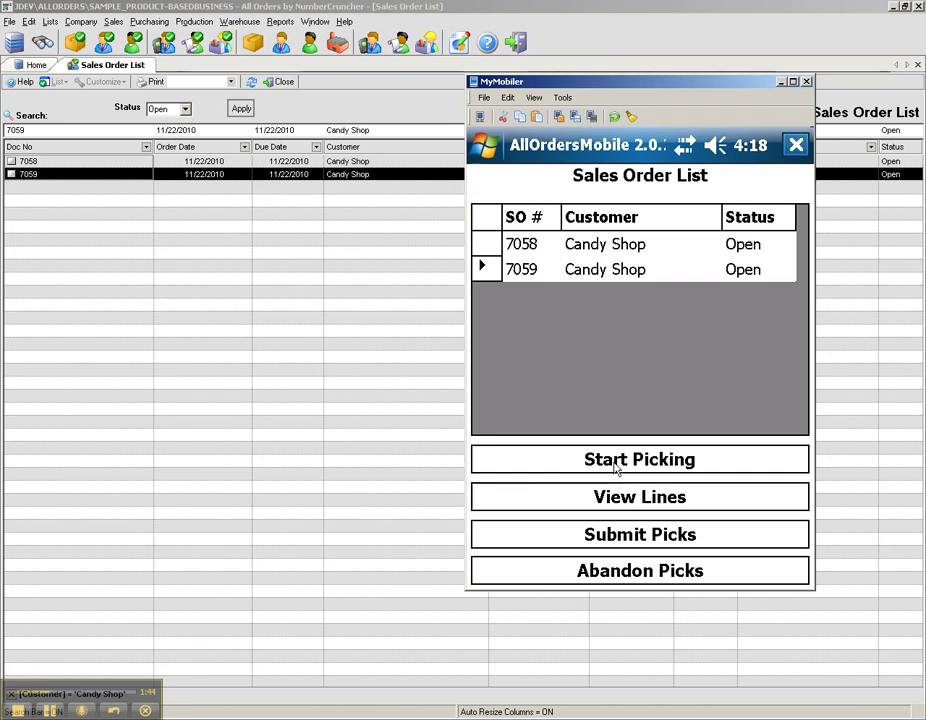
{"action": "left_click", "coordinate": [614, 465]}
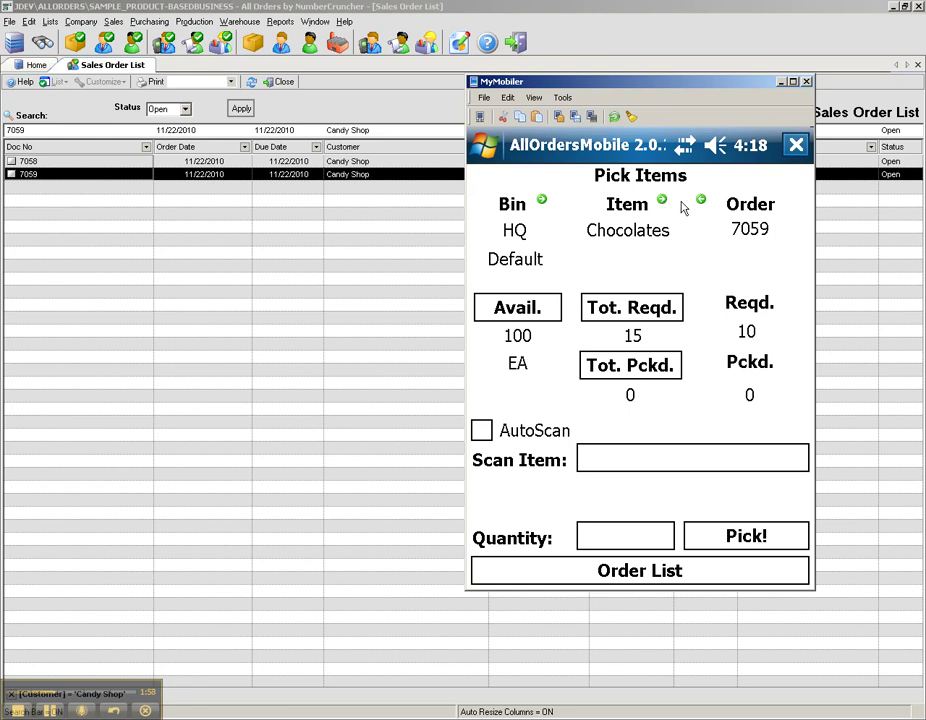
Step: Cycle through orders and items, then show Chocolates required per order: 15 total
{"action": "left_click", "coordinate": [701, 202]}
{"action": "left_click", "coordinate": [662, 201]}
{"action": "left_click", "coordinate": [788, 202]}
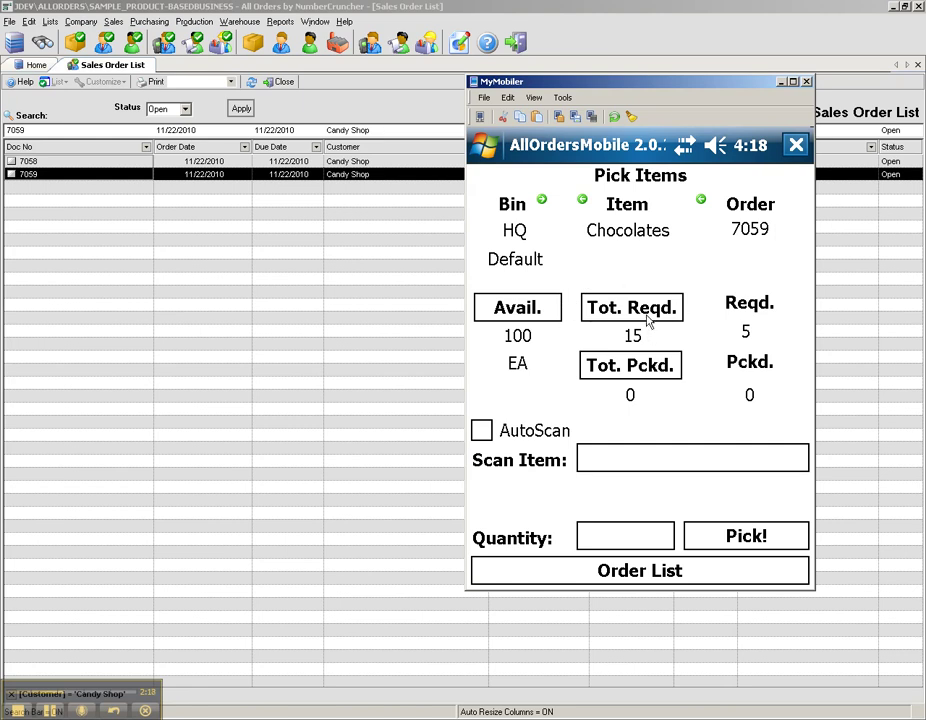
{"action": "left_click", "coordinate": [648, 318]}
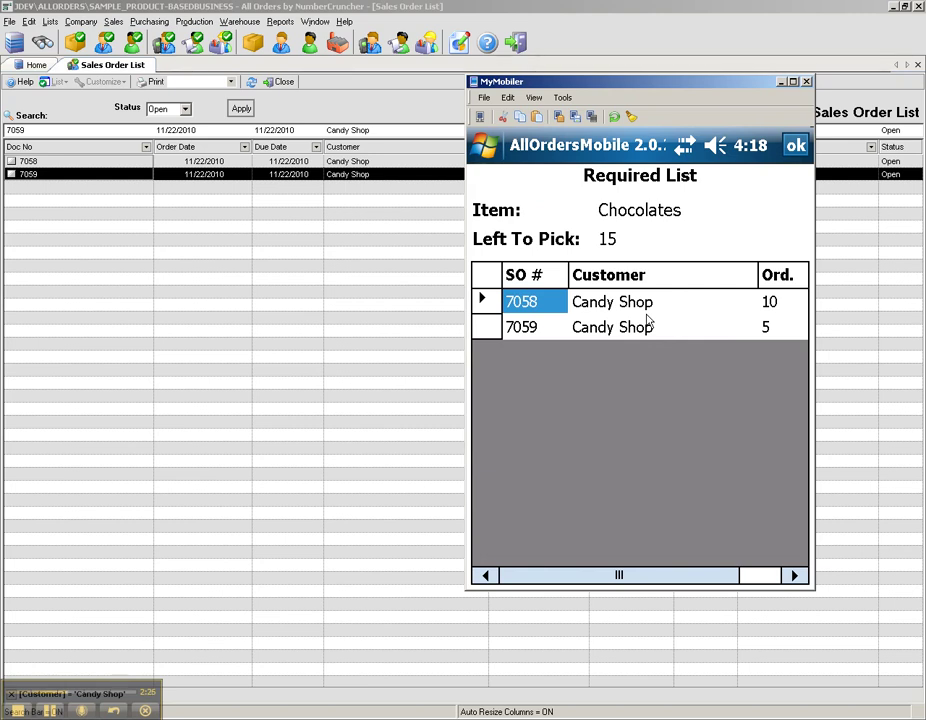
Step: Close the Chocolates Required List and return to picking for order 7059
{"action": "left_click", "coordinate": [796, 146]}
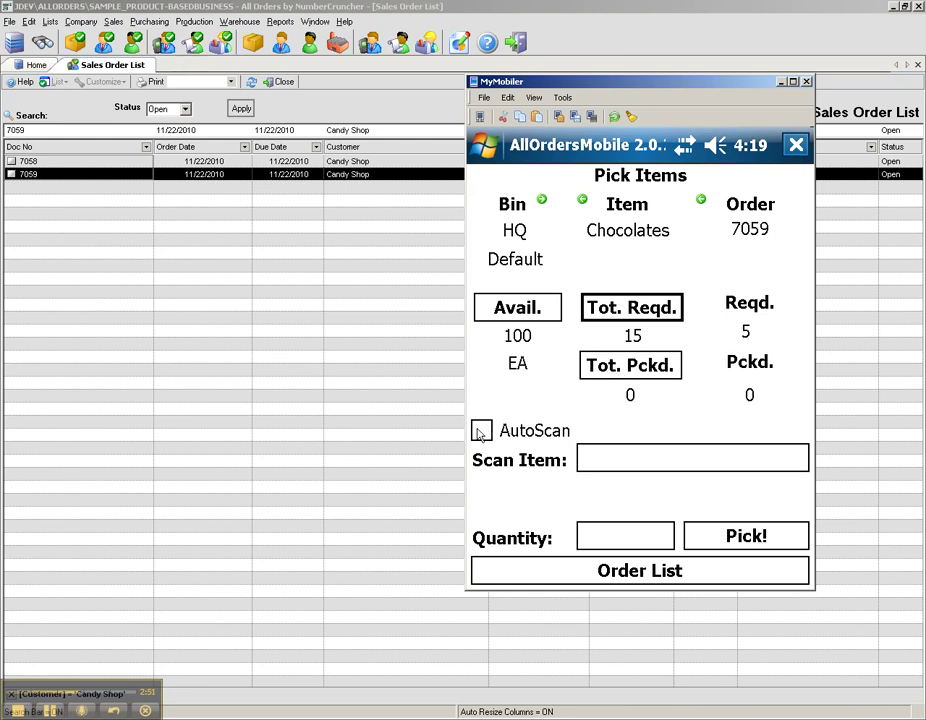
Step: Toggle automatic scanning on and off, leaving it turned off
{"action": "left_click", "coordinate": [481, 431]}
{"action": "left_click", "coordinate": [481, 431]}
{"action": "left_click", "coordinate": [481, 431]}
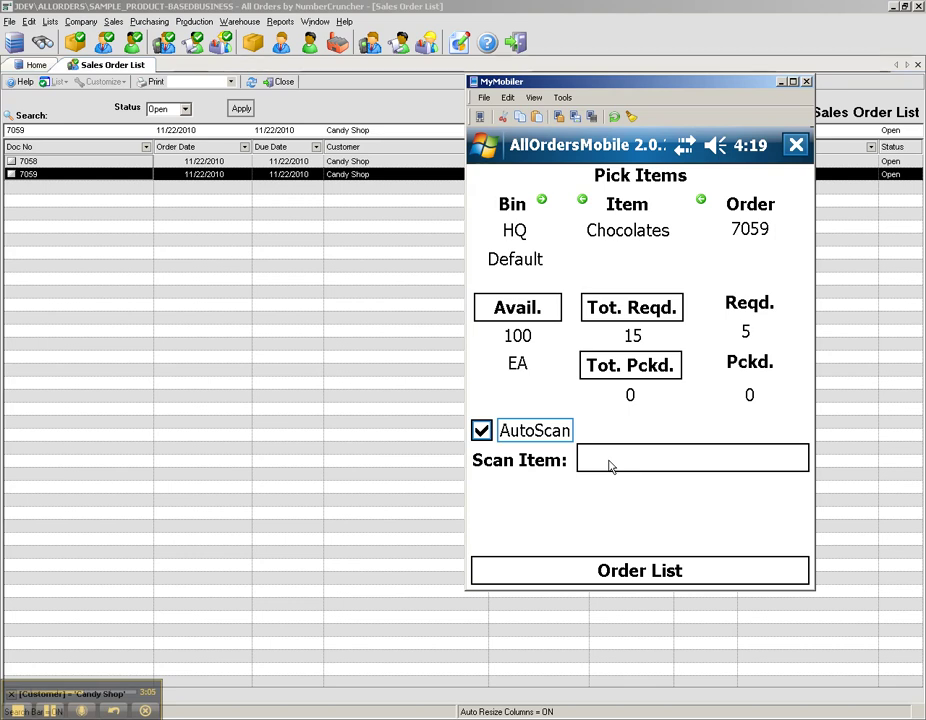
{"action": "key", "text": "alt+a"}
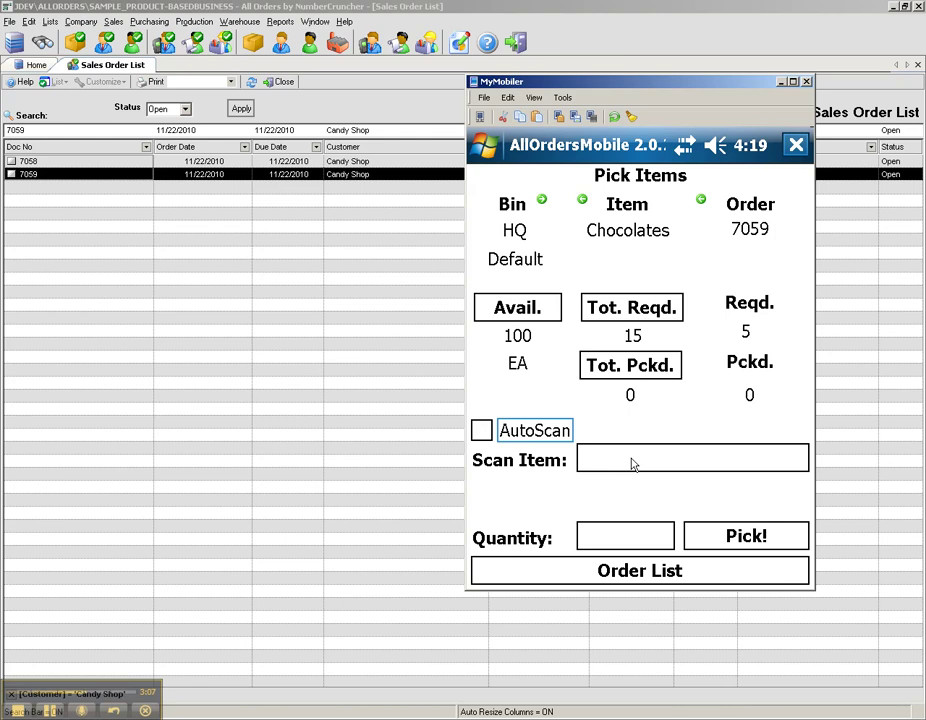
Step: Pick 5 Chocolates for order 7059 and confirm the 'Pick made!' message
{"action": "left_click", "coordinate": [633, 462]}
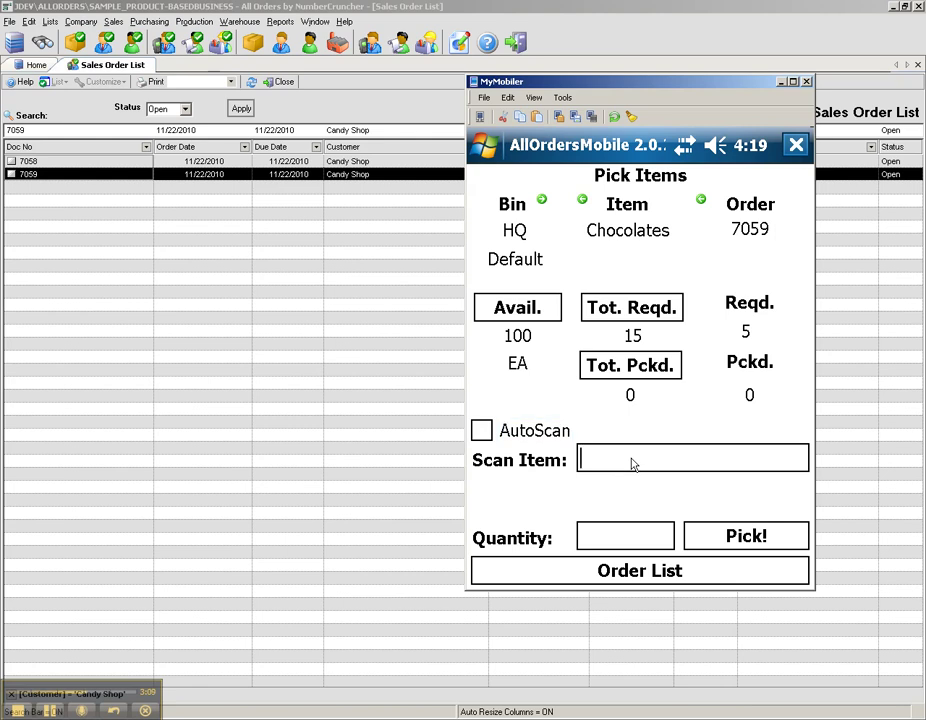
{"action": "type", "text": "chocolates"}
{"action": "left_click", "coordinate": [614, 537]}
{"action": "type", "text": "5"}
{"action": "left_click", "coordinate": [741, 537]}
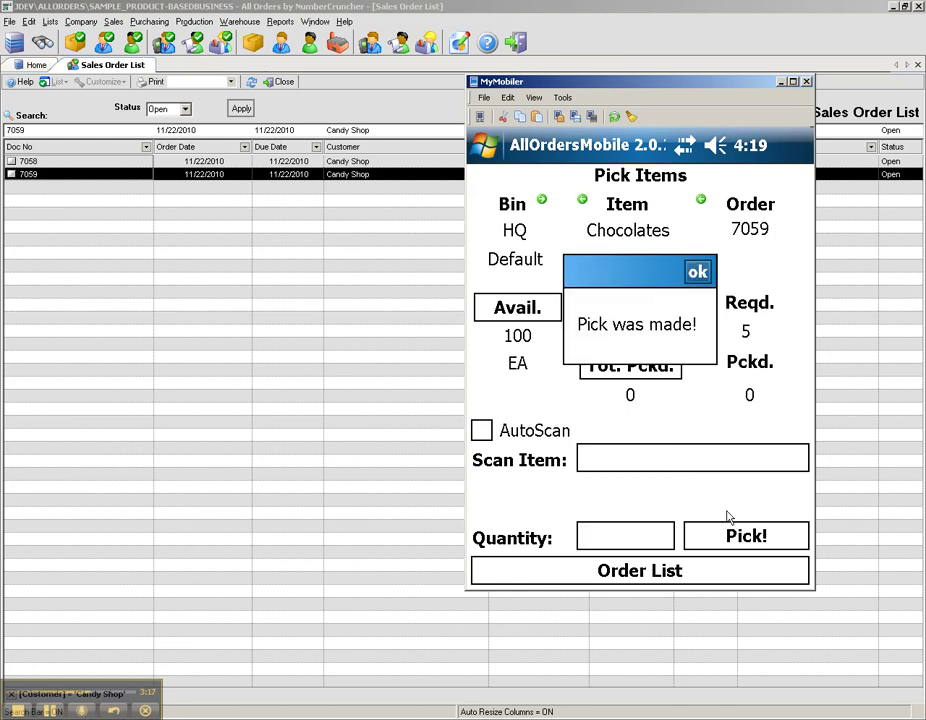
{"action": "left_click", "coordinate": [698, 273]}
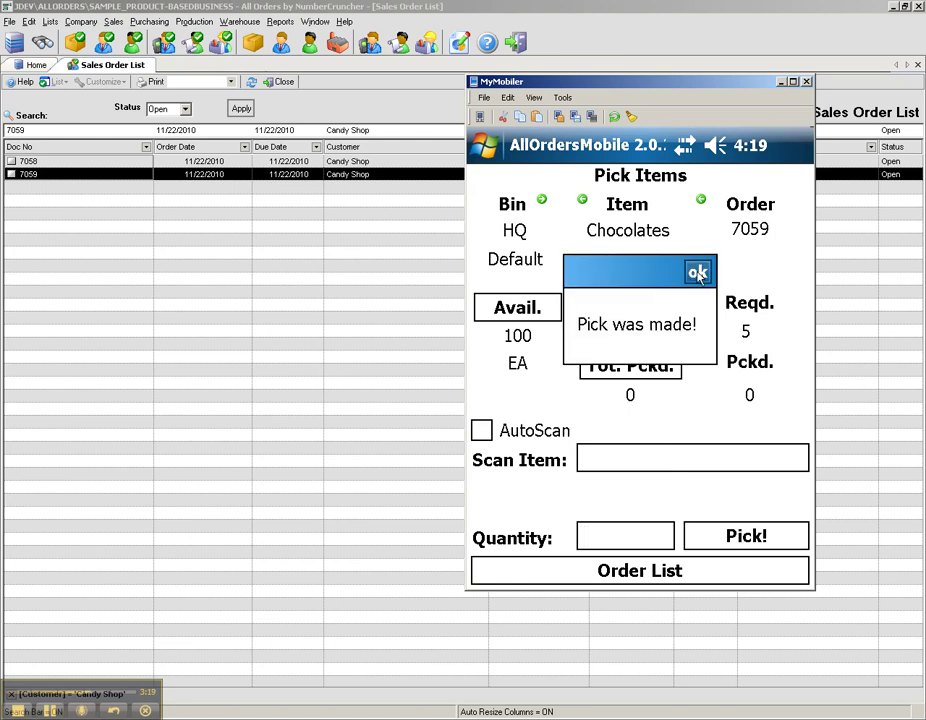
Step: Pick 2 Taffy from lot1 for order 7058 and confirm the pick
{"action": "left_click", "coordinate": [701, 201]}
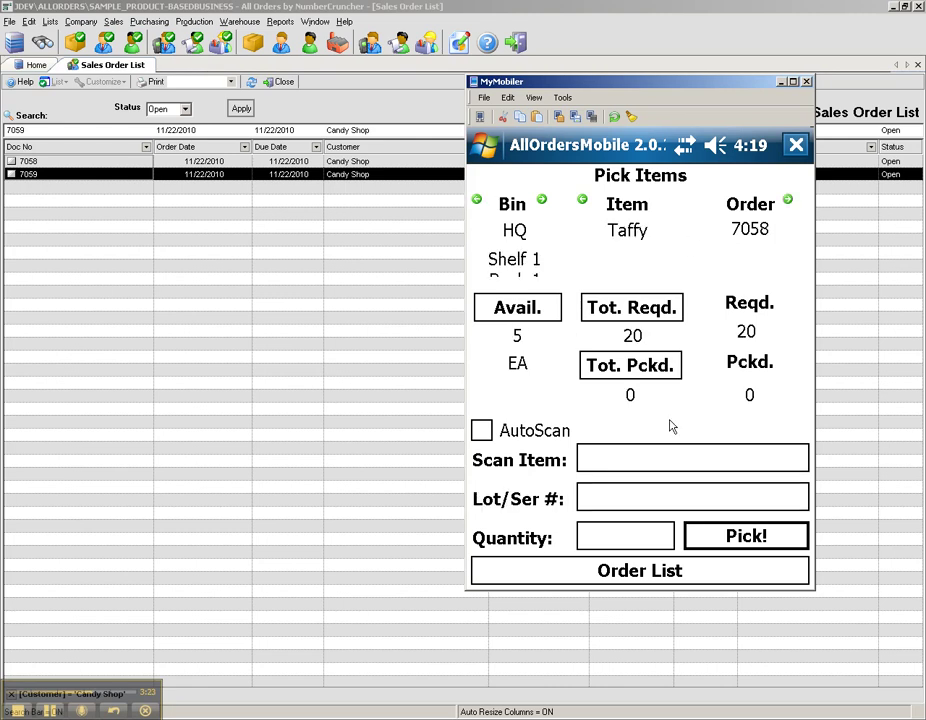
{"action": "left_click", "coordinate": [641, 503]}
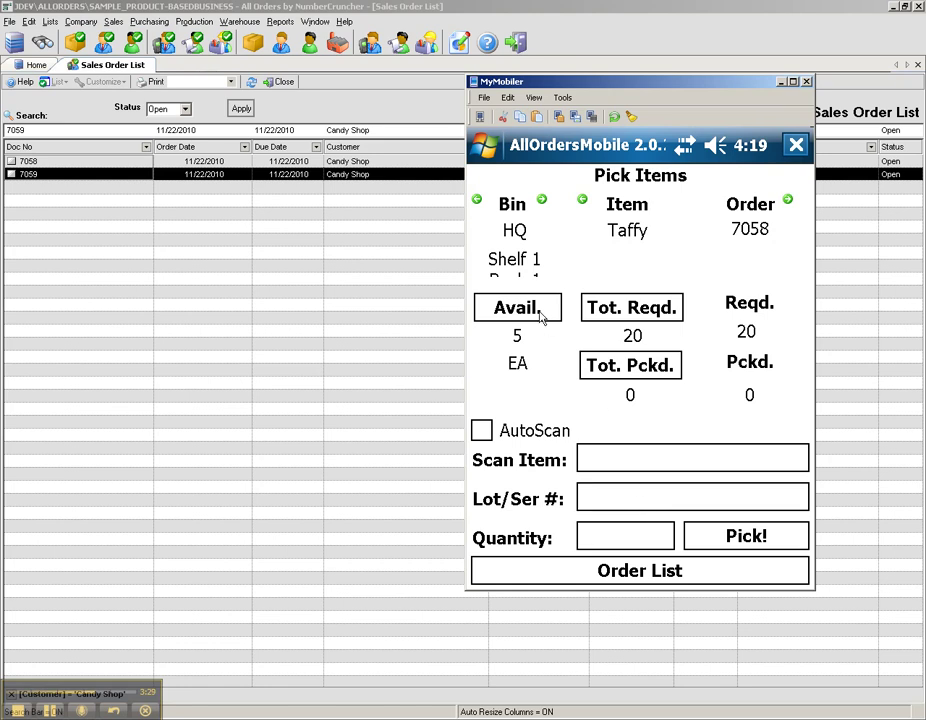
{"action": "left_click", "coordinate": [540, 316]}
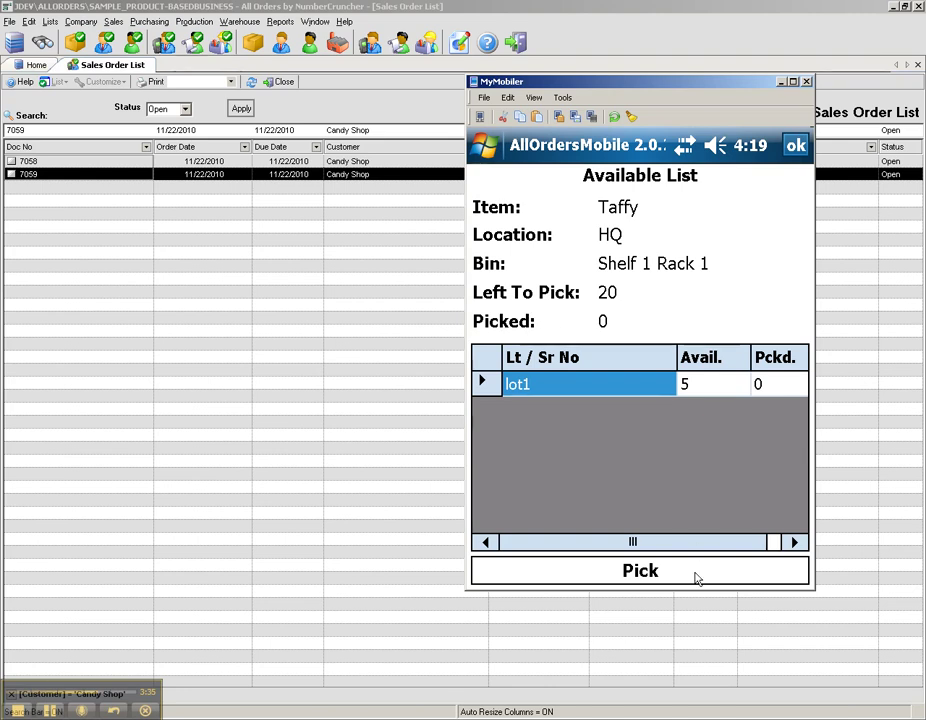
{"action": "left_click", "coordinate": [692, 577]}
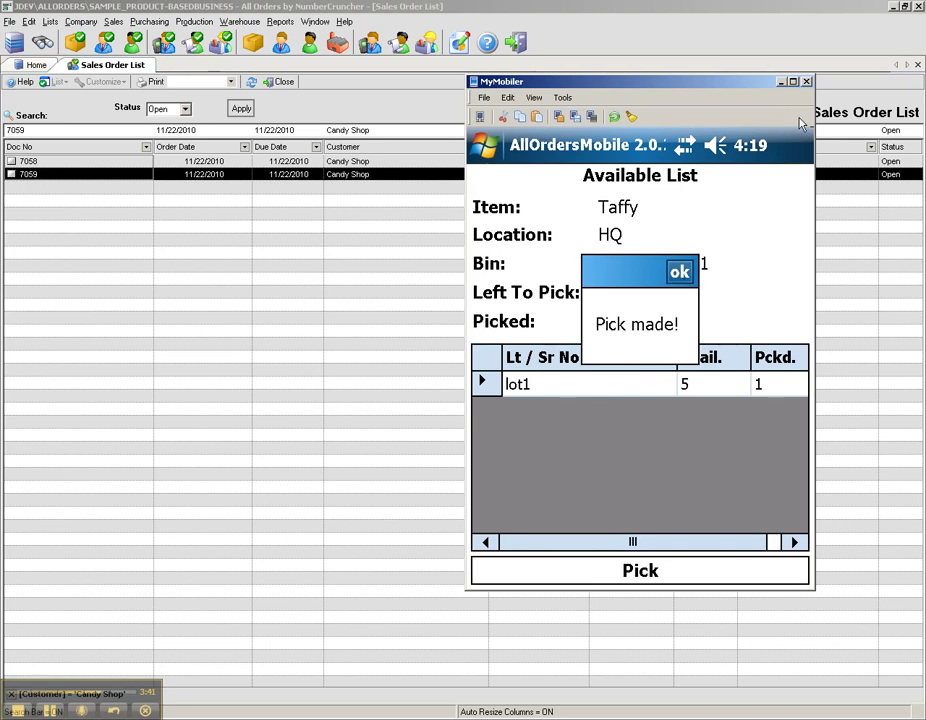
{"action": "left_click", "coordinate": [793, 148]}
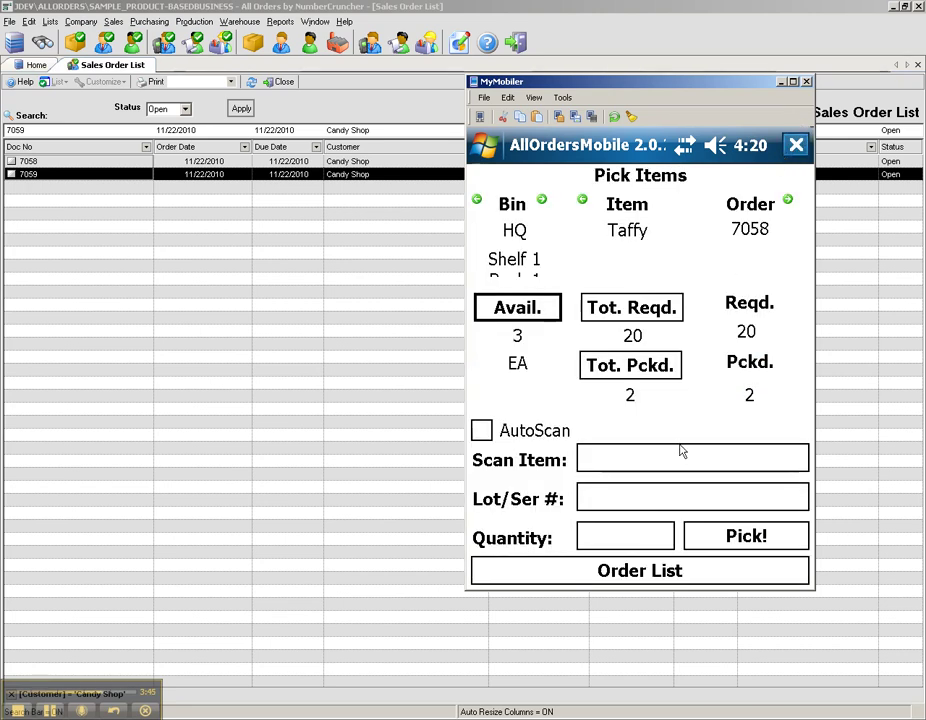
{"action": "left_click", "coordinate": [668, 577]}
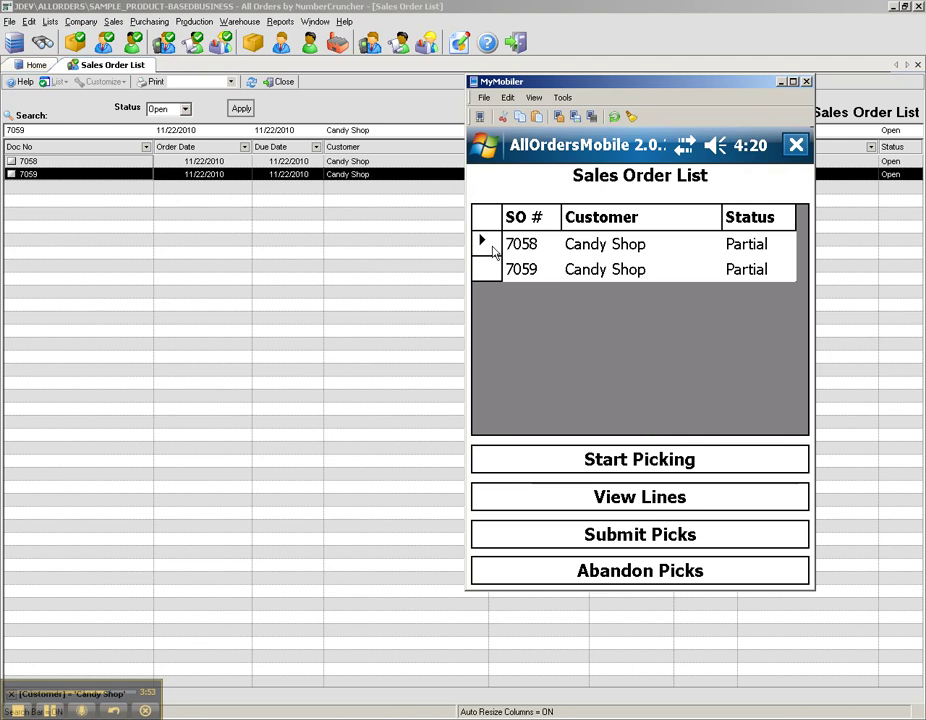
Step: Check order 7058's lines: Chocolates 0 of 10, Taffy 2 of 20 picked
{"action": "left_click", "coordinate": [495, 250]}
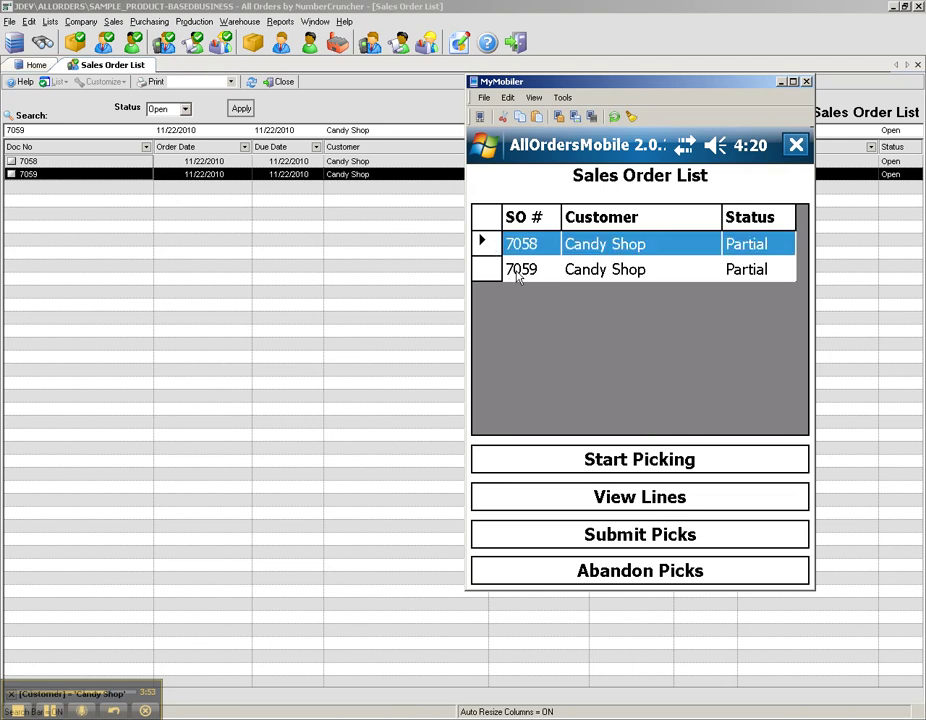
{"action": "left_click", "coordinate": [606, 500]}
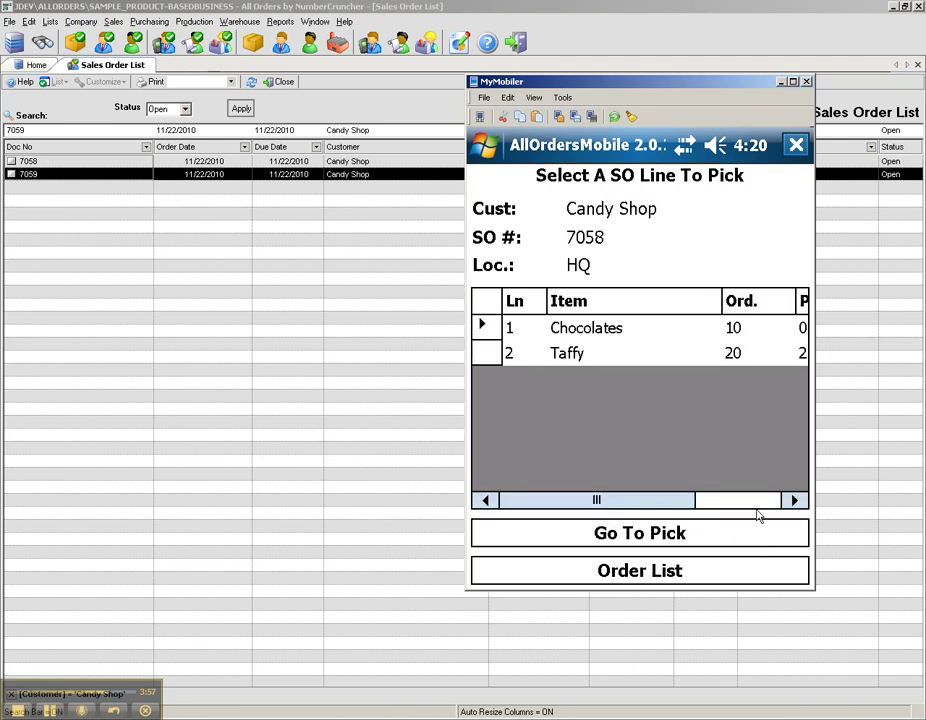
{"action": "left_click", "coordinate": [758, 509]}
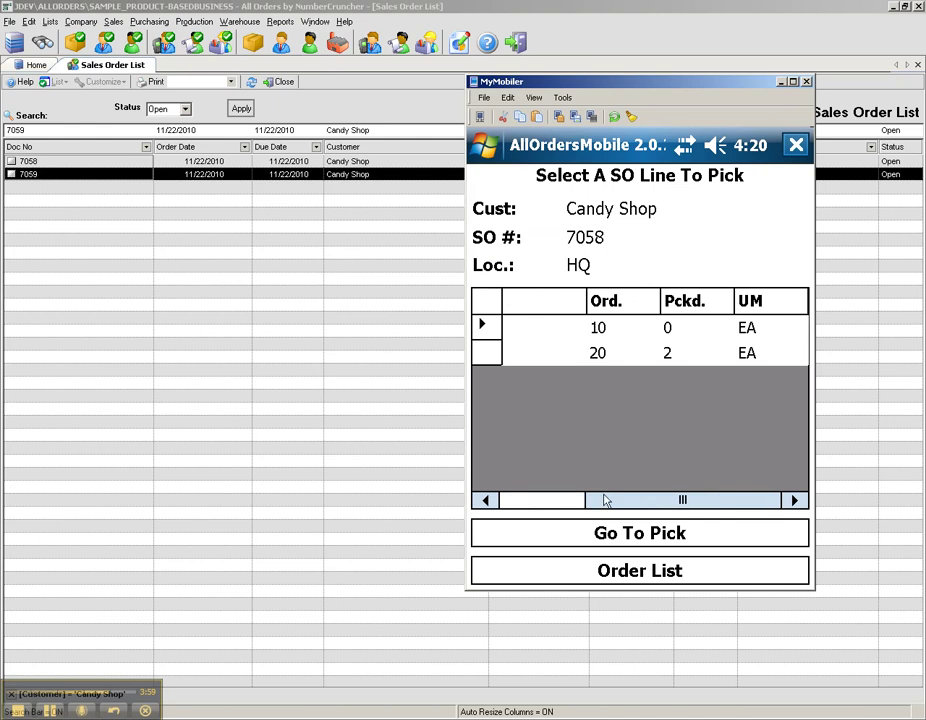
{"action": "left_click", "coordinate": [520, 503]}
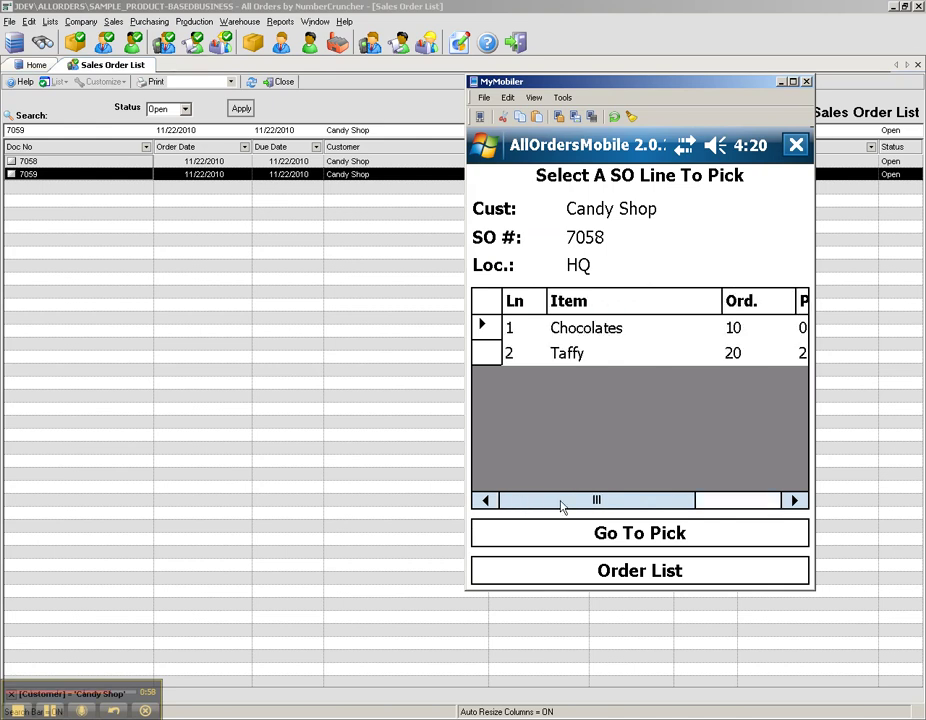
{"action": "left_click", "coordinate": [646, 573]}
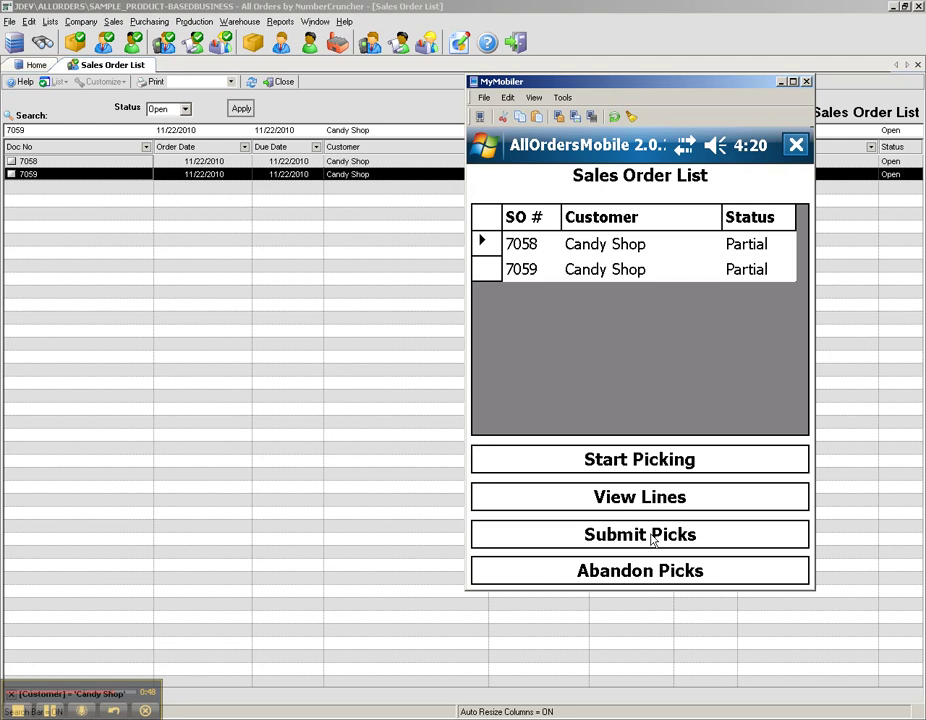
Step: Submit the picks, confirming ship doc 51 for order 7058 and 52 for 7059
{"action": "left_click", "coordinate": [652, 539]}
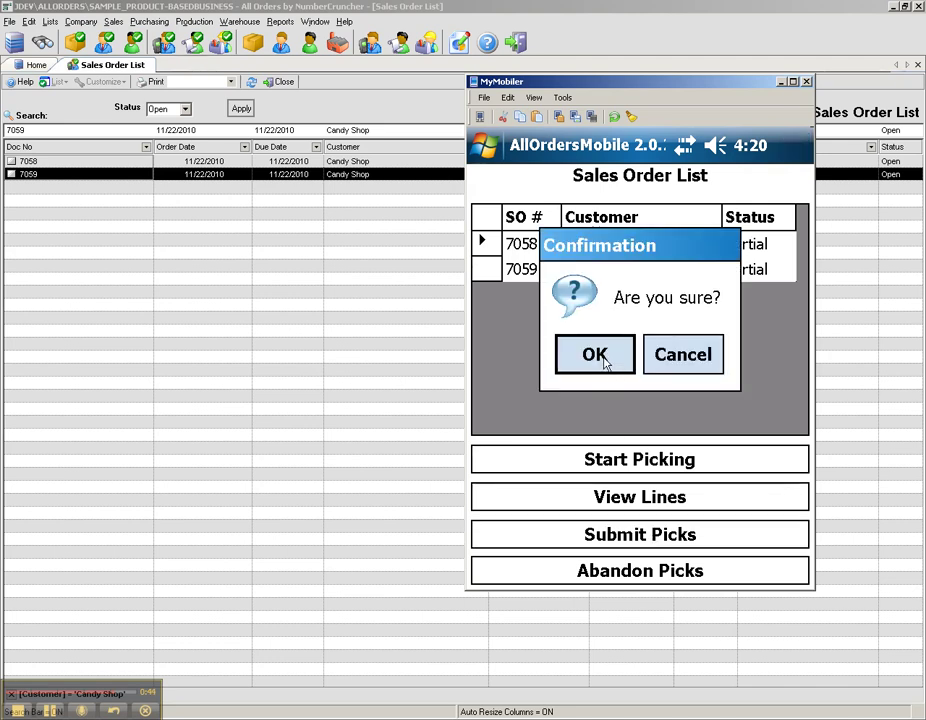
{"action": "left_click", "coordinate": [604, 358]}
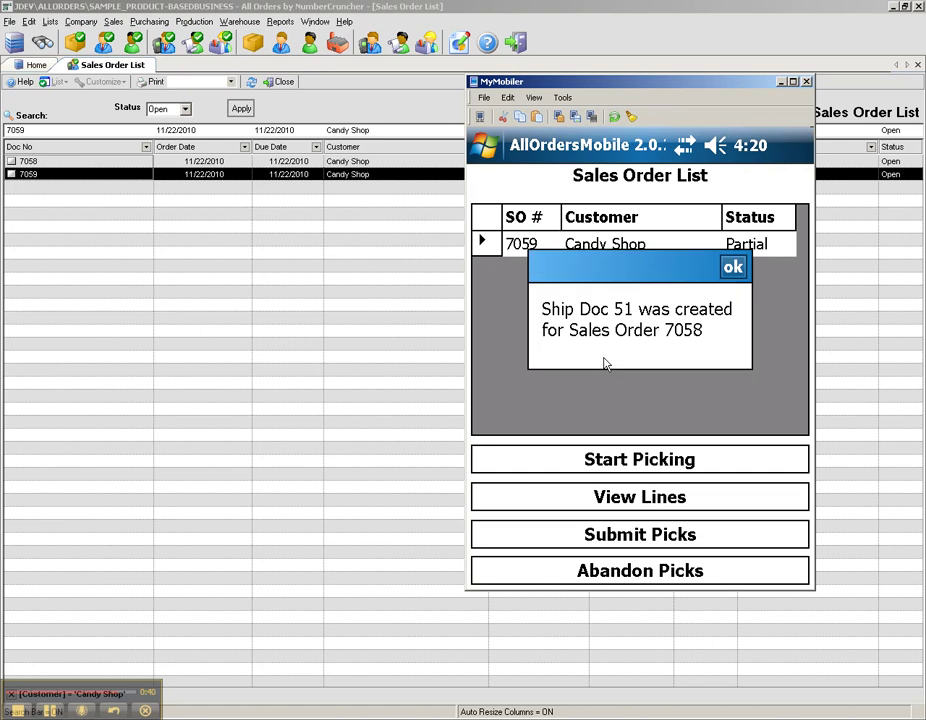
{"action": "left_click", "coordinate": [734, 268]}
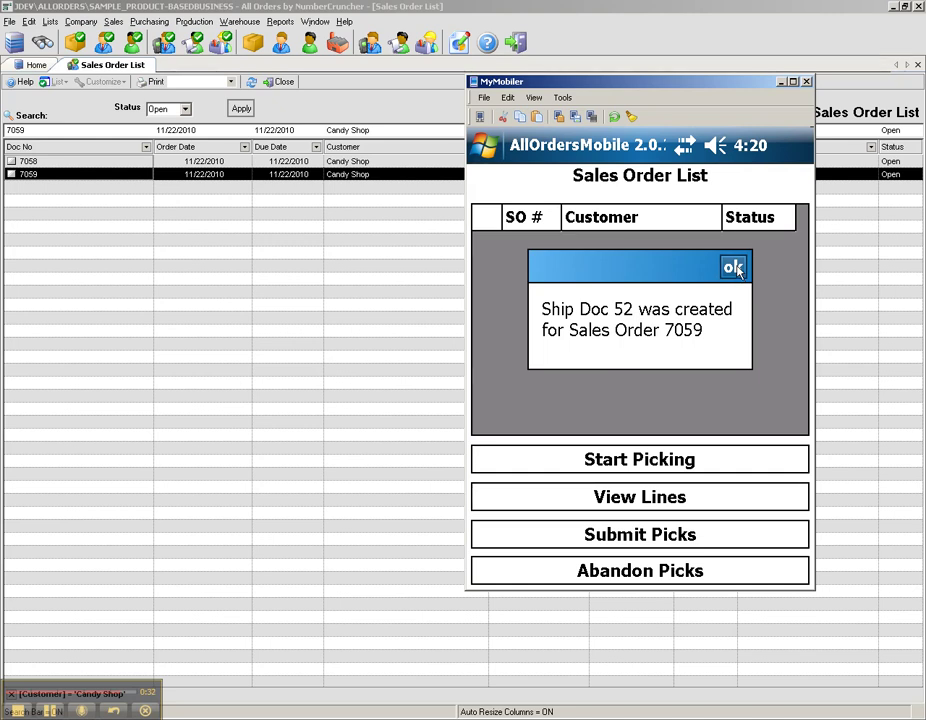
{"action": "left_click", "coordinate": [737, 270]}
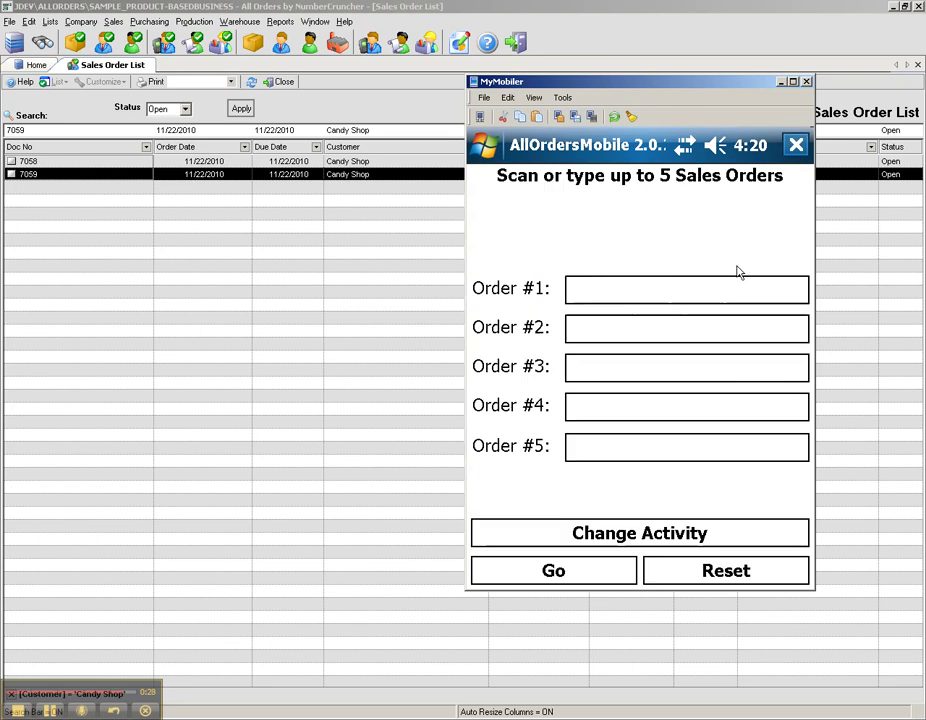
{"action": "left_click", "coordinate": [180, 177]}
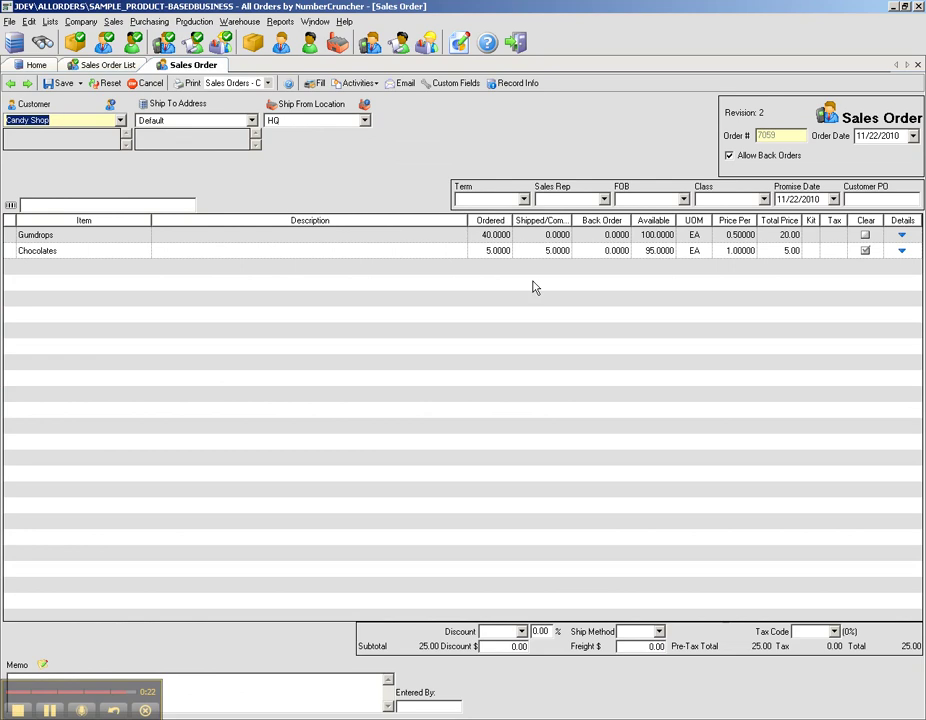
Step: Verify order 7059 shipped 5 Chocolates, then order 7058 shipped 2 Taffy with 18 back-ordered
{"action": "left_click", "coordinate": [557, 252]}
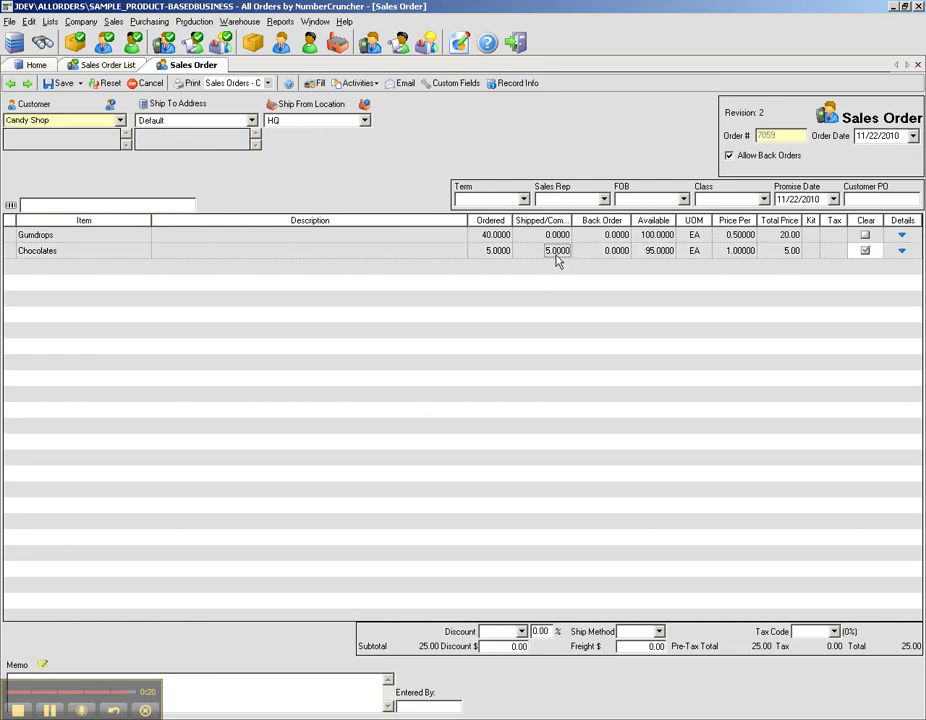
{"action": "left_click", "coordinate": [11, 85]}
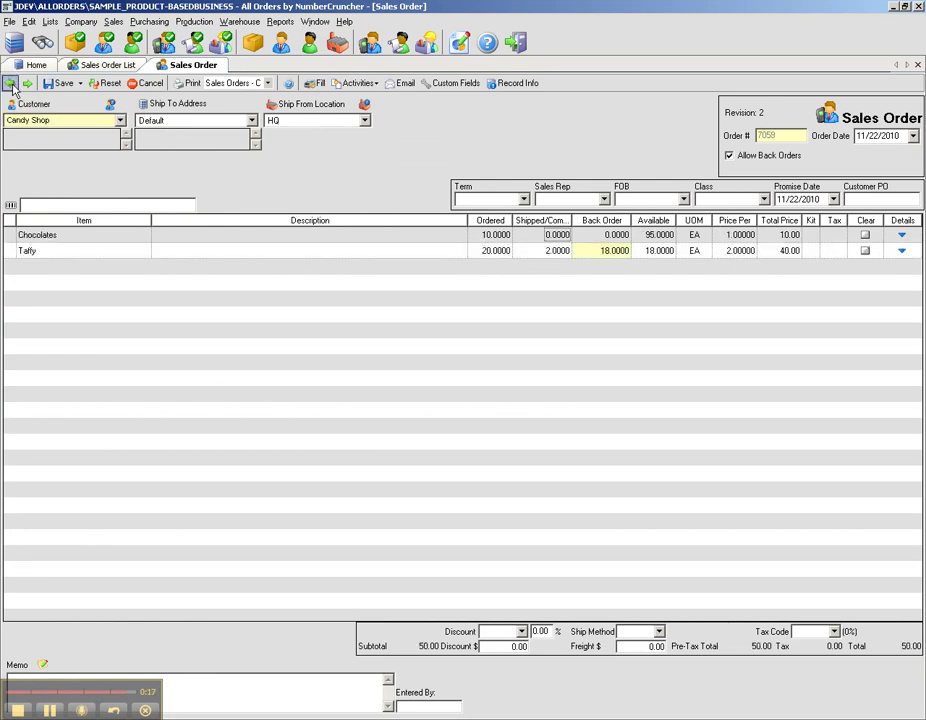
{"action": "left_click", "coordinate": [556, 255]}
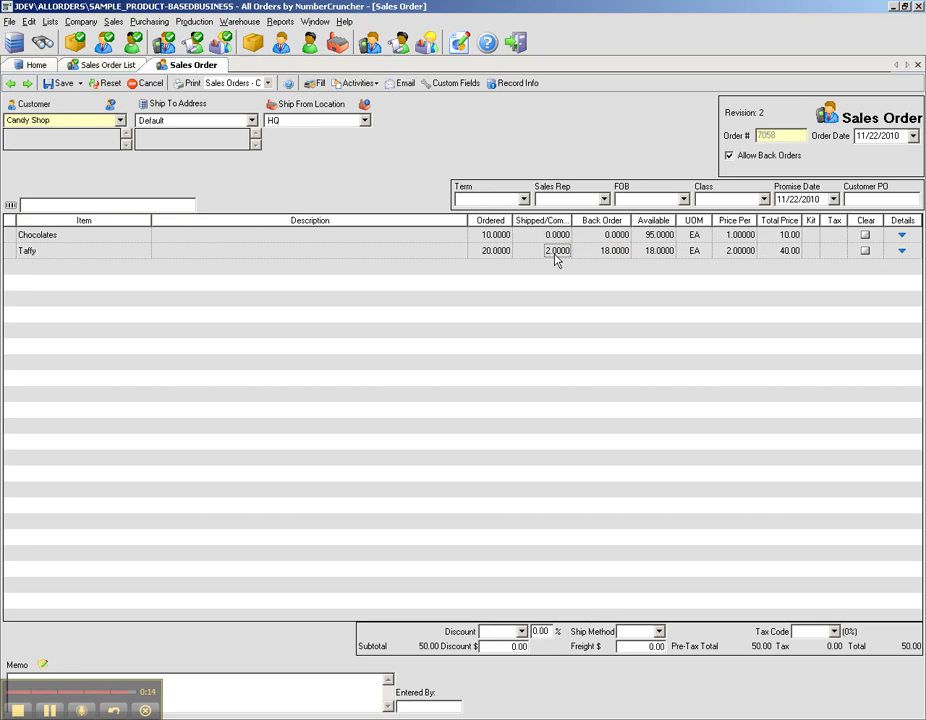